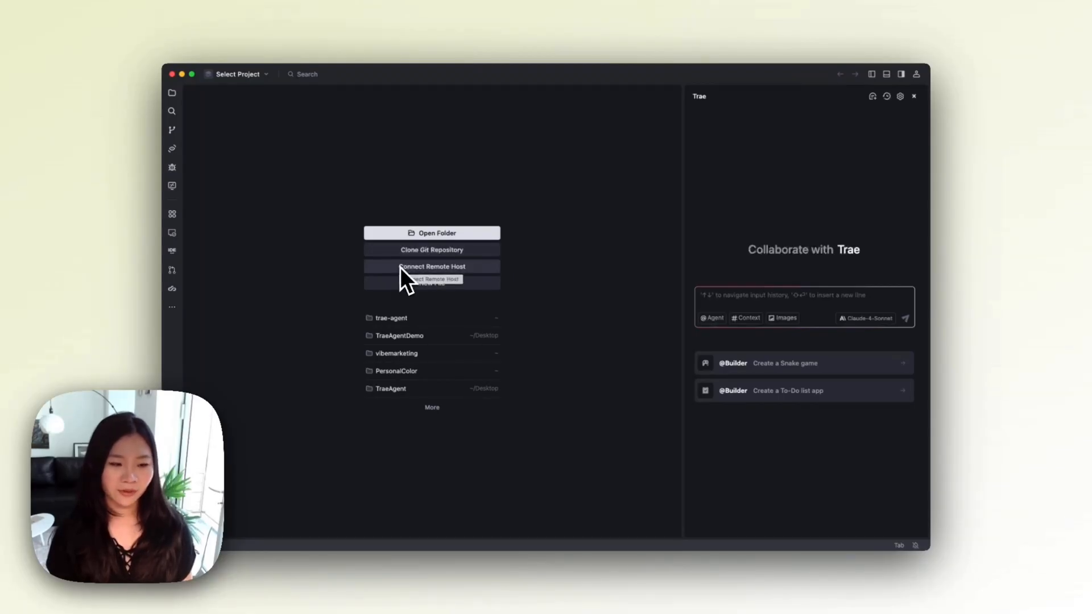
- Open the trae-agent project and reveal its SSH targets review.byted.org and git.byted.org
{"action": "left_click", "coordinate": [393, 318]}
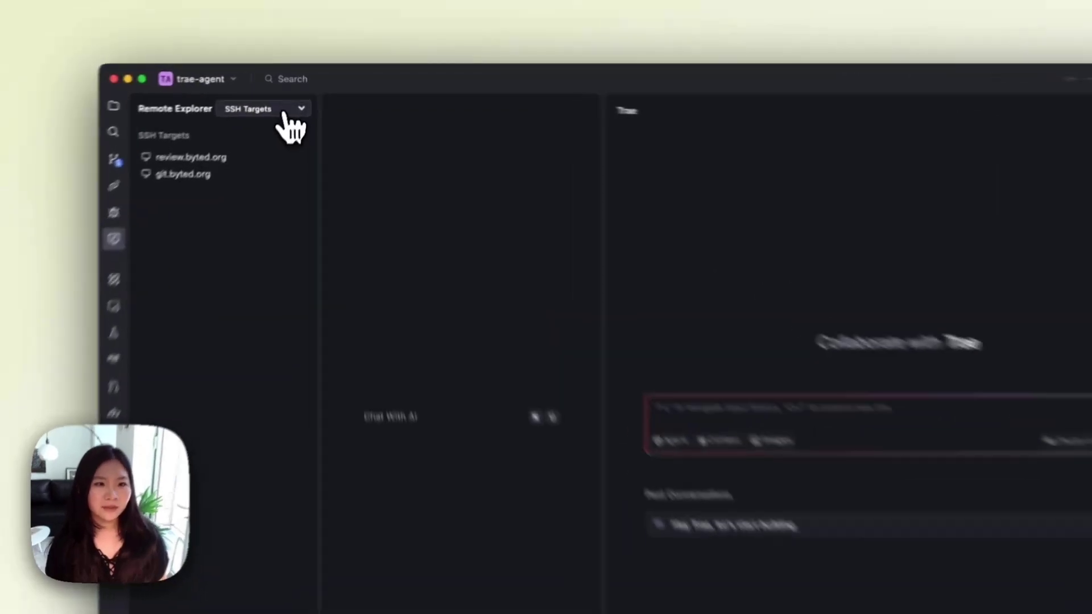
{"action": "left_click", "coordinate": [265, 108]}
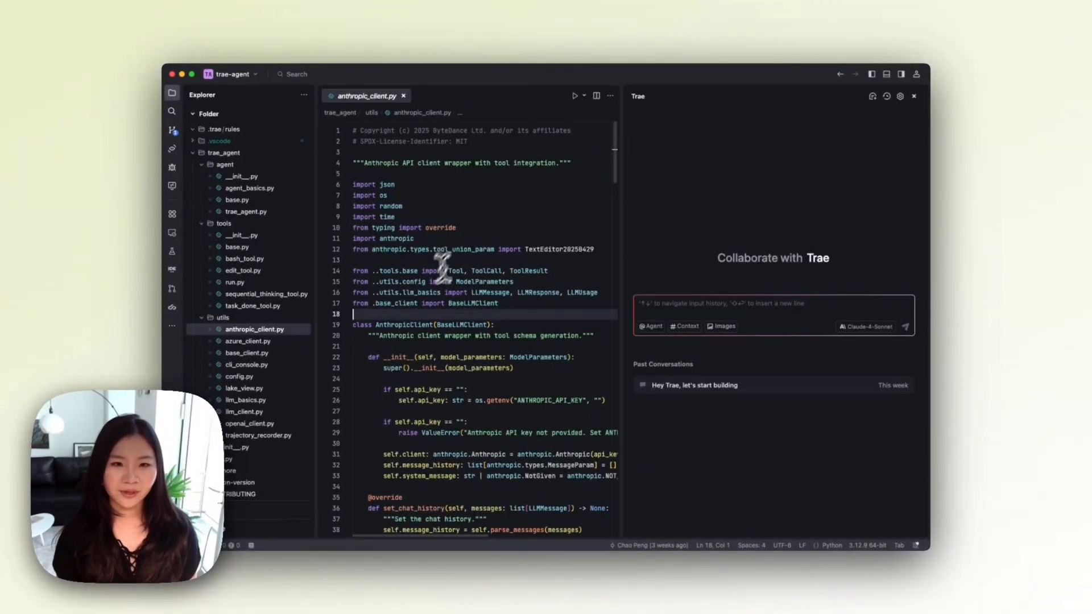
{"action": "mouse_move", "coordinate": [401, 292]}
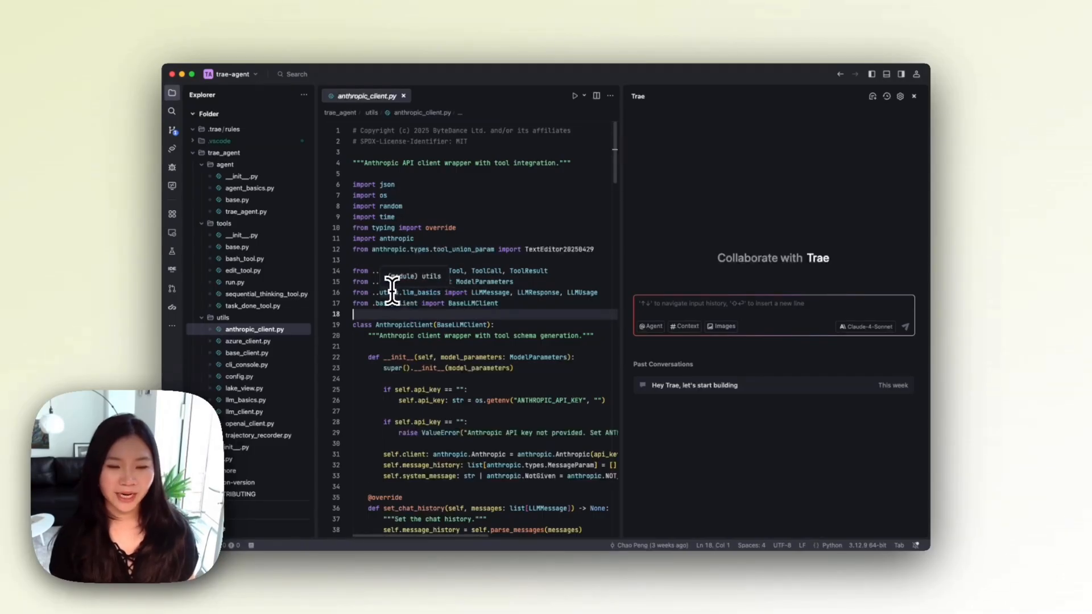
- Select the AnthropicClient class name and dismiss the inline AI edit box without changes
{"action": "left_click", "coordinate": [394, 325]}
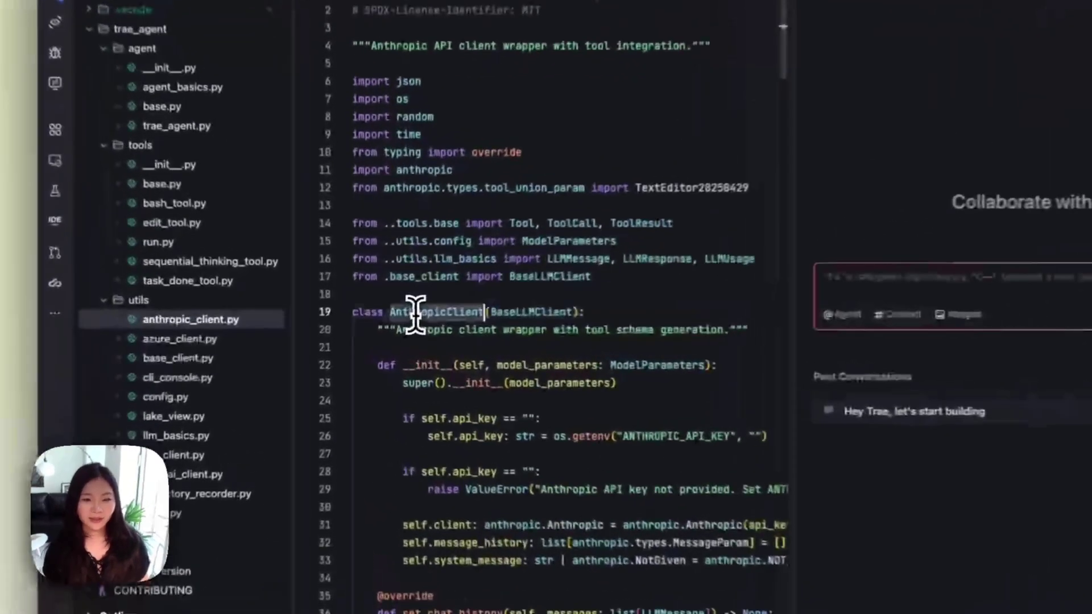
{"action": "double_click", "coordinate": [415, 312]}
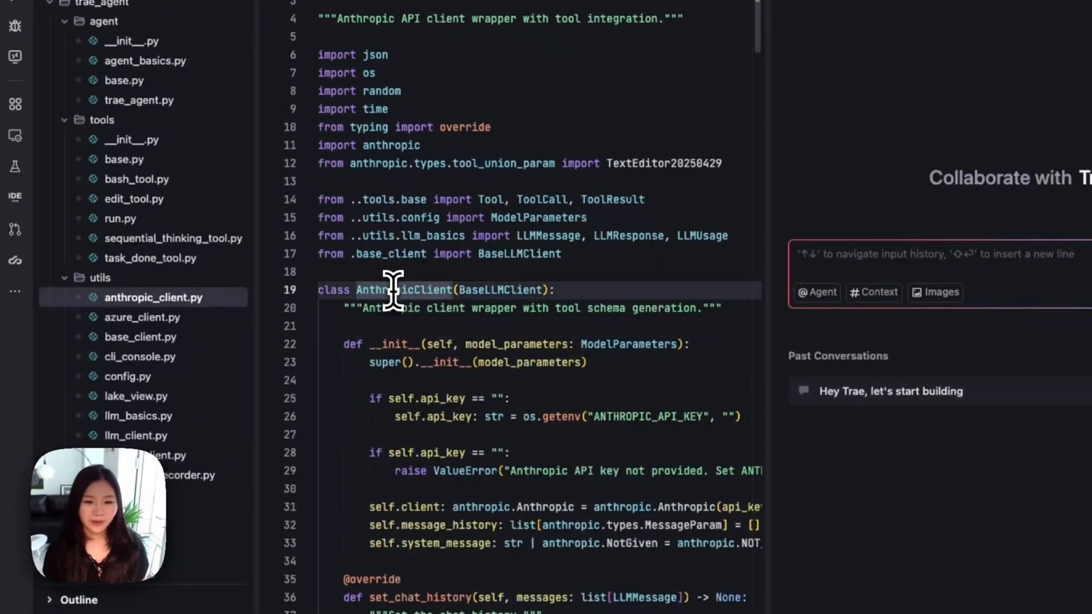
{"action": "double_click", "coordinate": [395, 290]}
{"action": "left_click", "coordinate": [522, 259]}
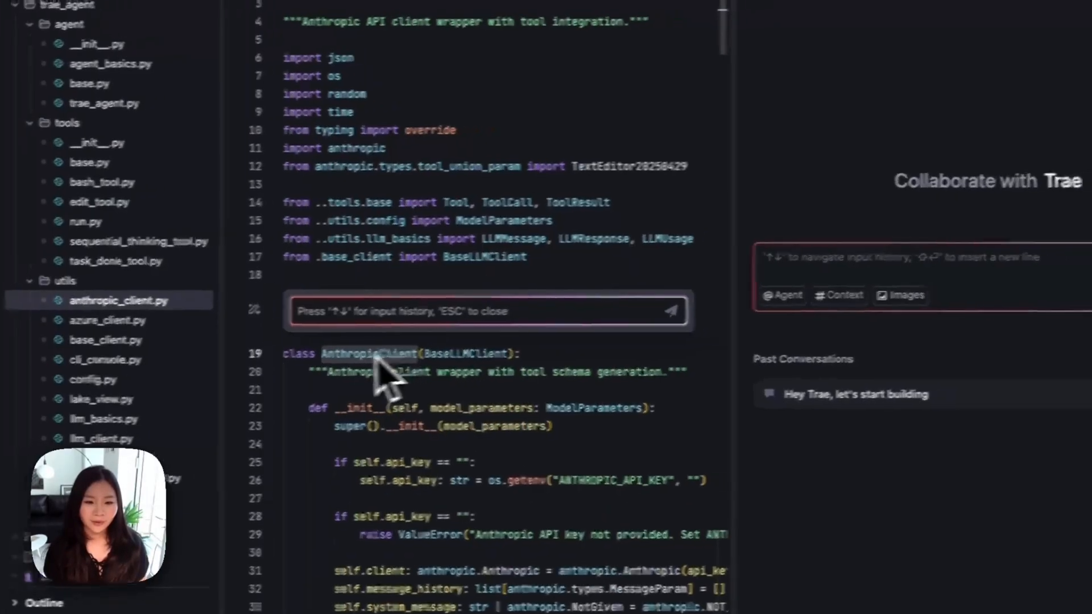
{"action": "key", "text": "Escape"}
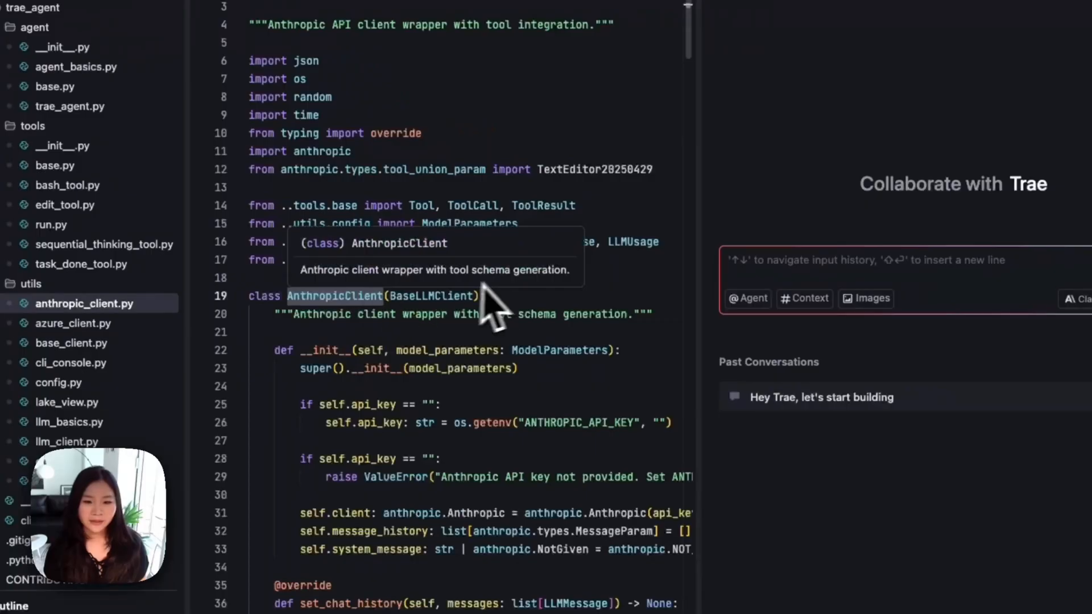
- Attach lines 19–20, the AnthropicClient declaration and docstring, to the AI chat
{"action": "triple_click", "coordinate": [363, 295]}
{"action": "left_click_drag", "start_coordinate": [362, 296], "coordinate": [366, 314]}
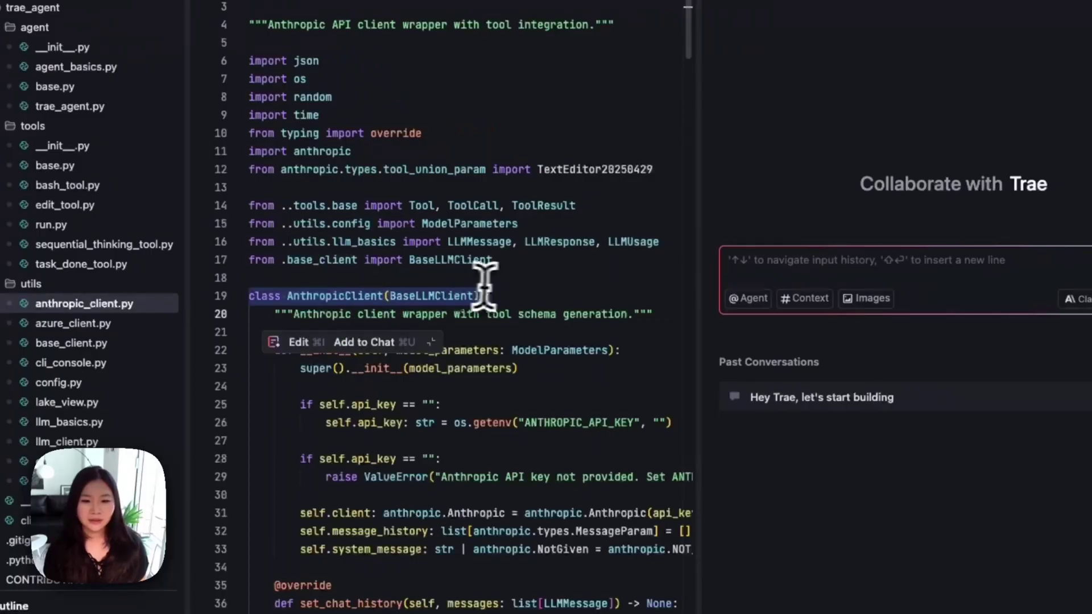
{"action": "left_click", "coordinate": [371, 336]}
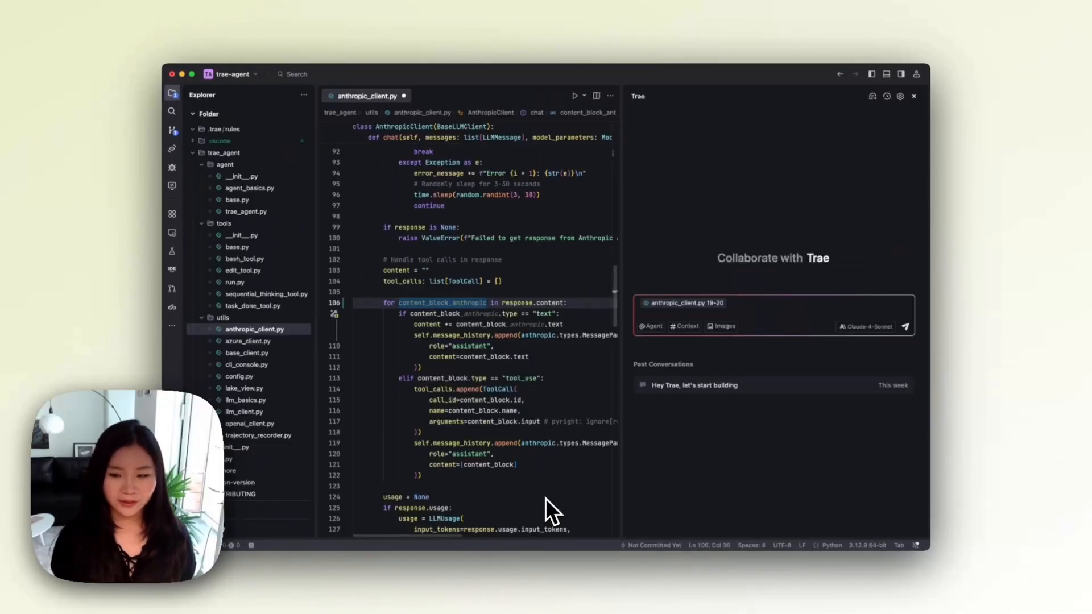
- Review Cue settings, then accept Cue's content_block_anthropic rename down to line 111
{"action": "left_click", "coordinate": [900, 545]}
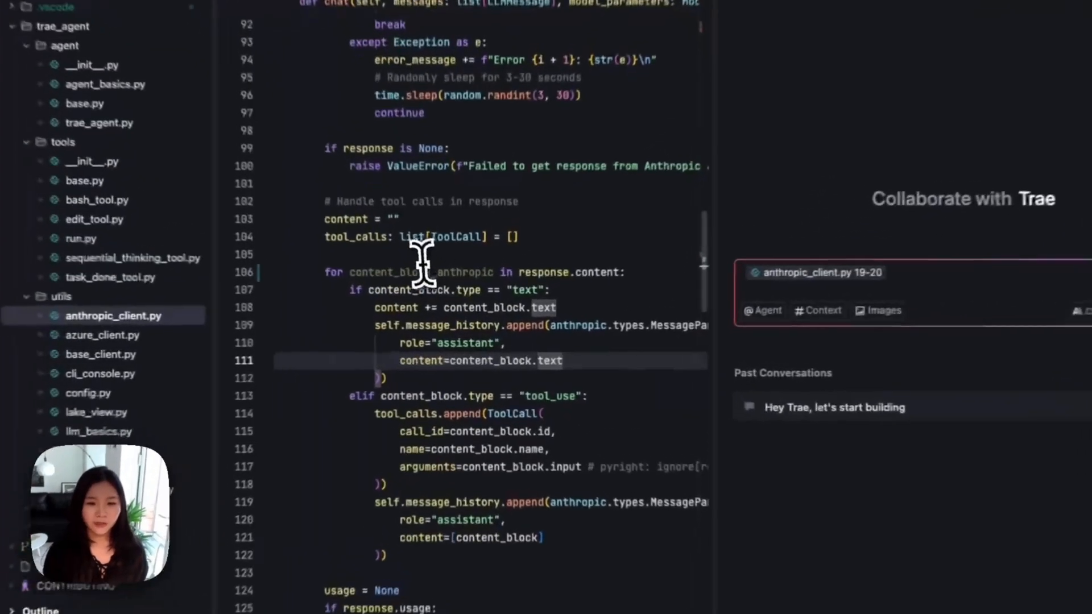
{"action": "left_click", "coordinate": [422, 272]}
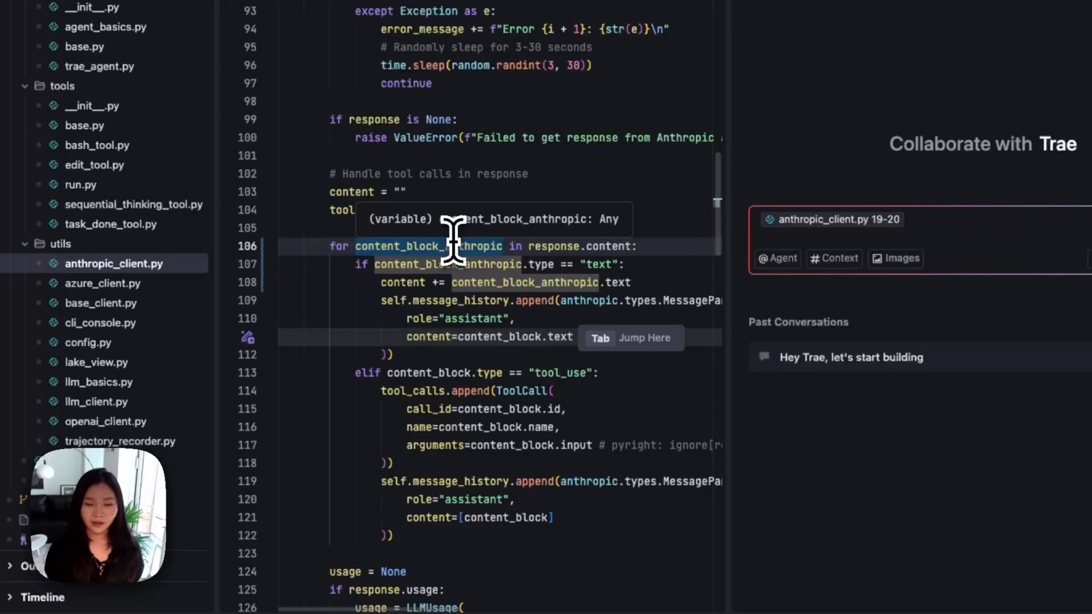
{"action": "key", "text": "Tab"}
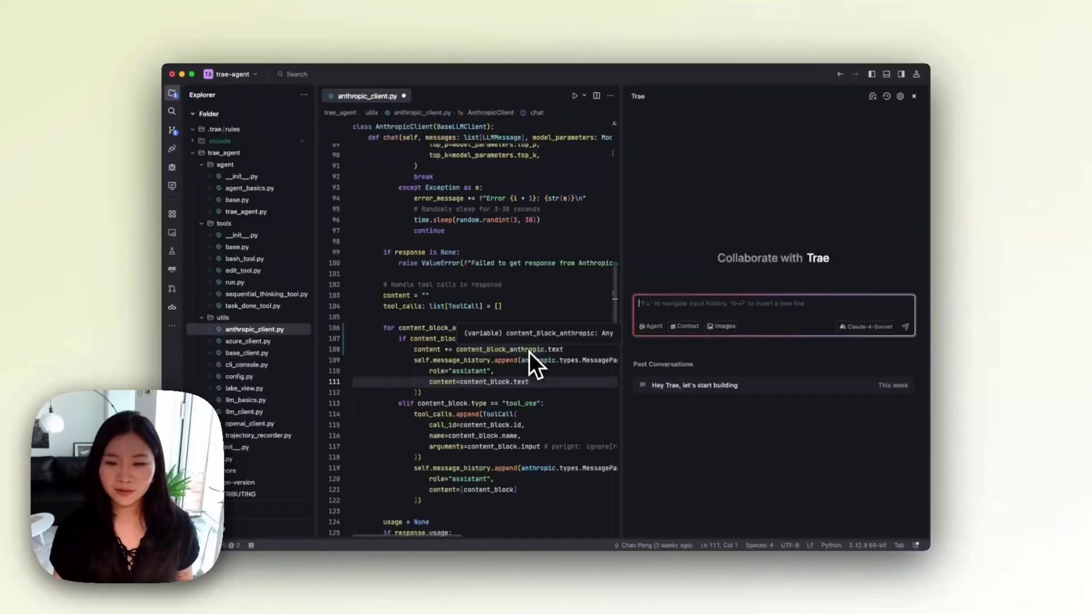
- Browse AI models from Claude-4-Sonnet to Add Model, then list the built-in and custom chat agents
{"action": "left_click", "coordinate": [868, 326]}
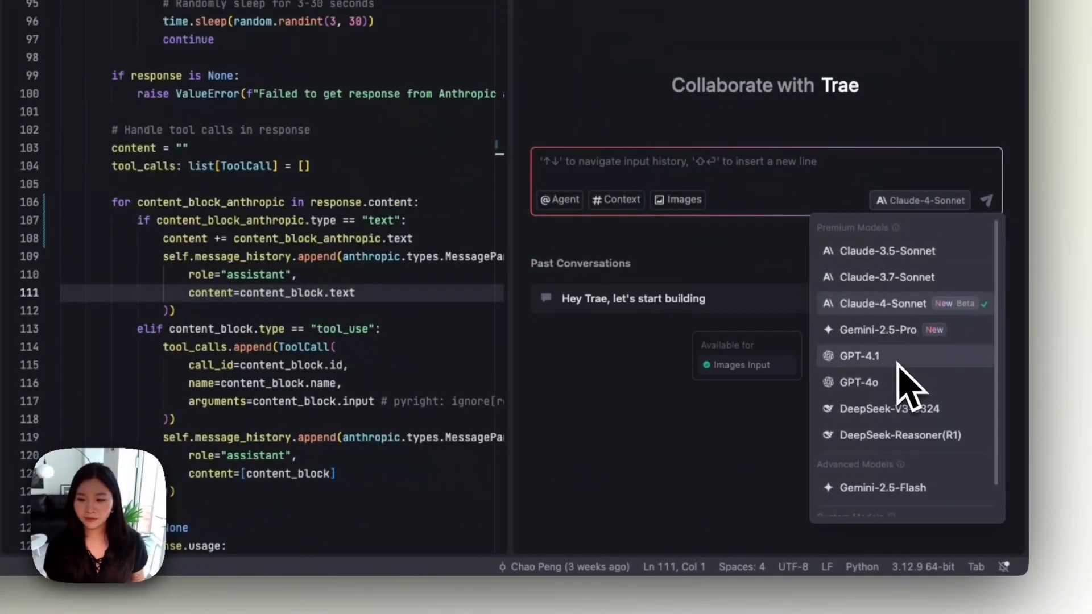
{"action": "scroll", "coordinate": [891, 477], "scroll_direction": "down", "scroll_amount": 2}
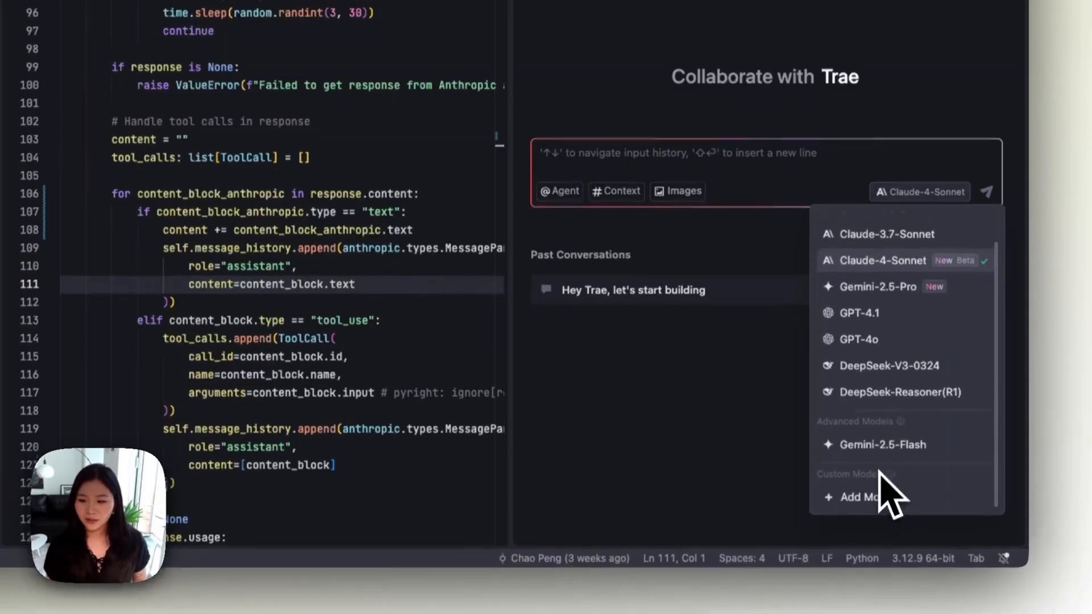
{"action": "left_click", "coordinate": [870, 504]}
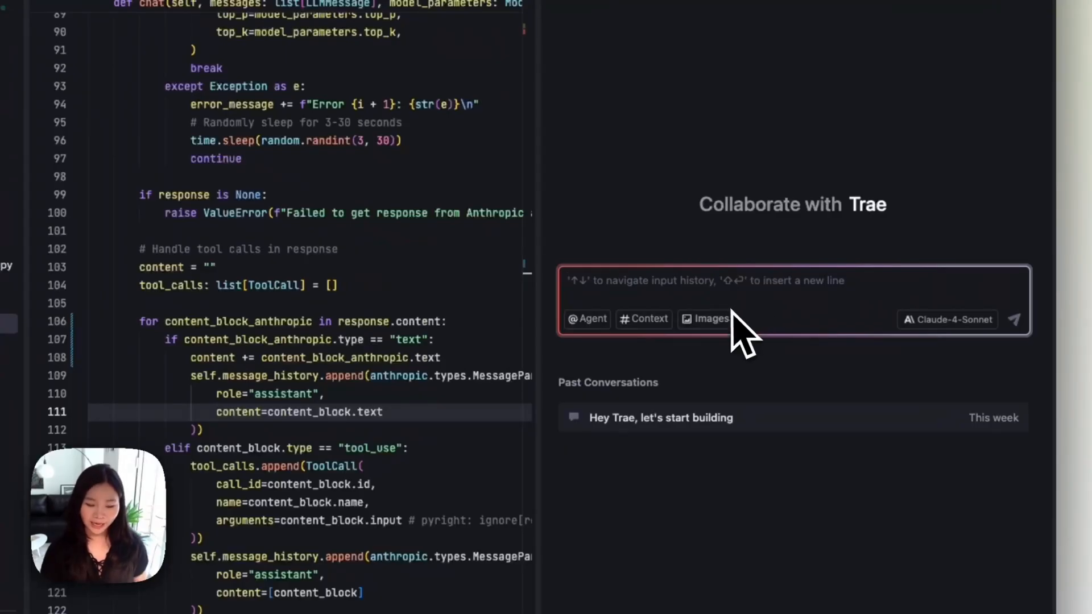
{"action": "left_click", "coordinate": [588, 319]}
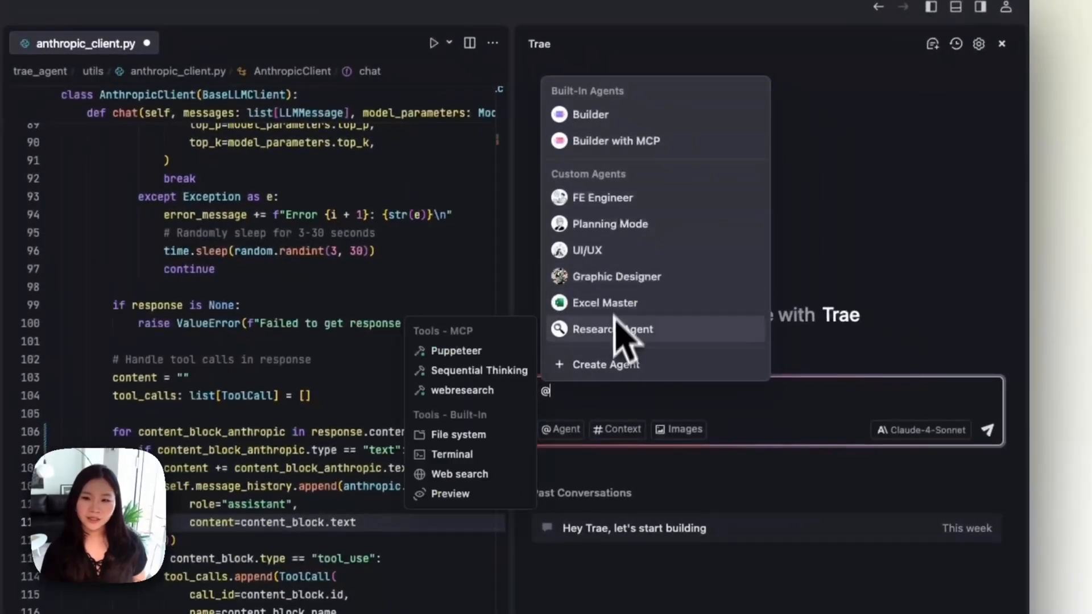
- Inspect the new custom agent's Name, Prompt and Tools fields, cancel it, leaving Builder selected
{"action": "left_click", "coordinate": [621, 369]}
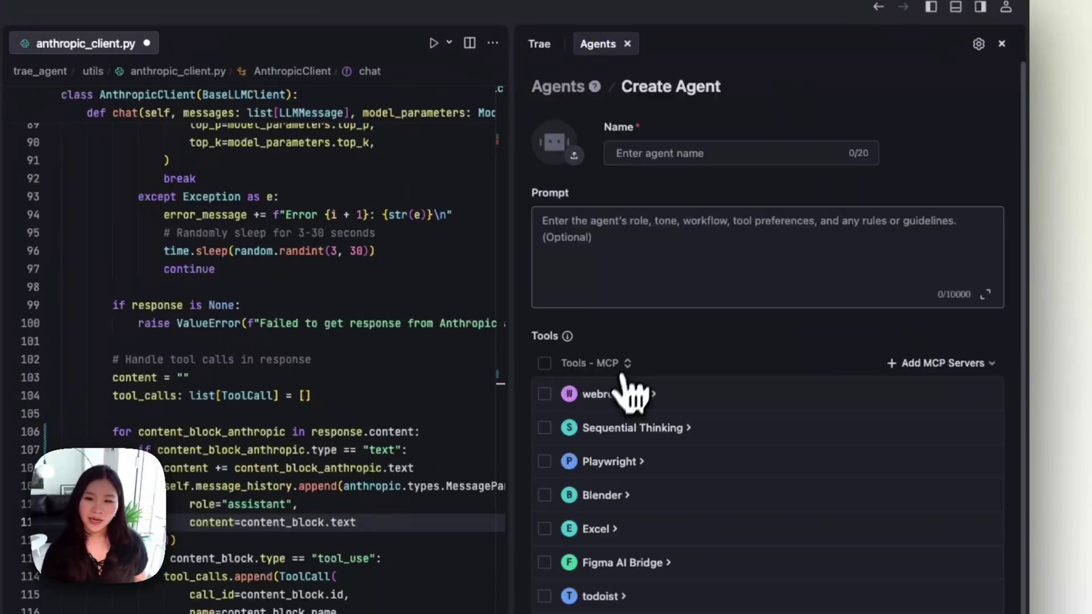
{"action": "left_click", "coordinate": [696, 154]}
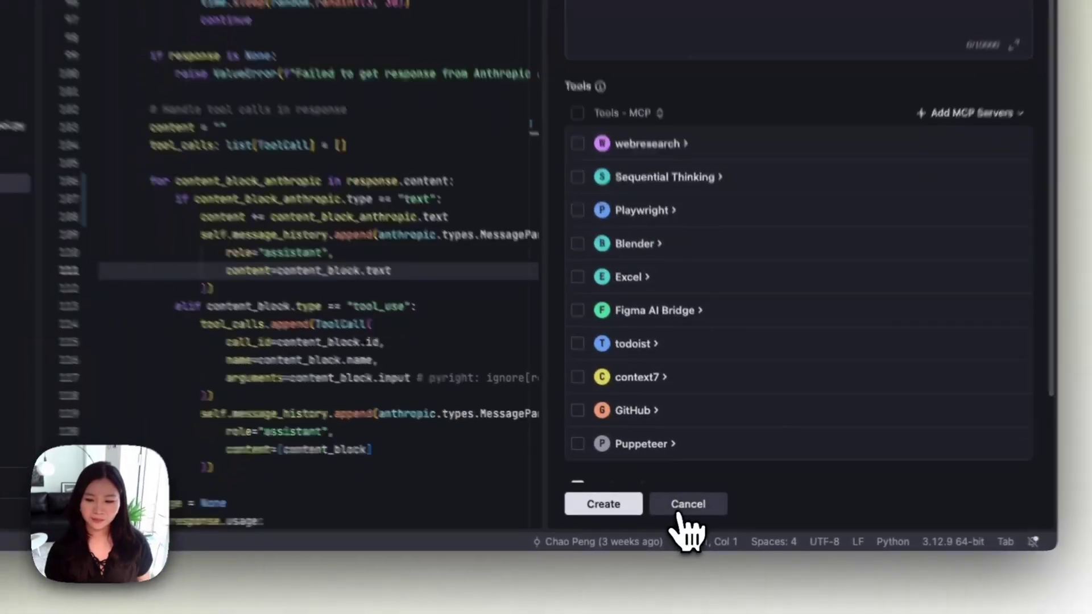
{"action": "left_click", "coordinate": [688, 504]}
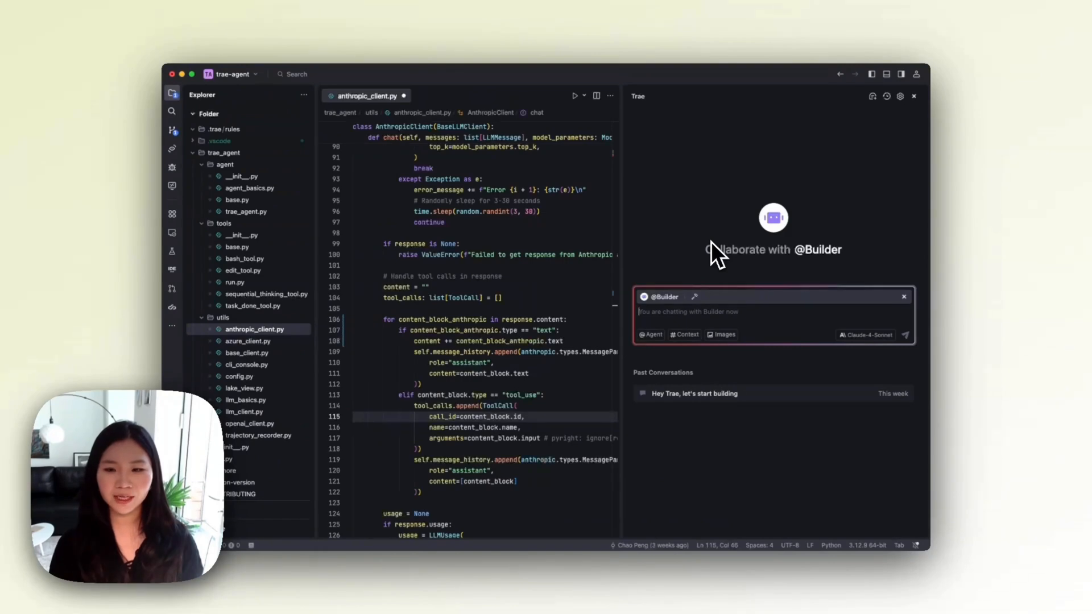
- Show the chat Context settings with workspace indexing, ignored files and the Project Guideline doc
{"action": "left_click", "coordinate": [900, 97]}
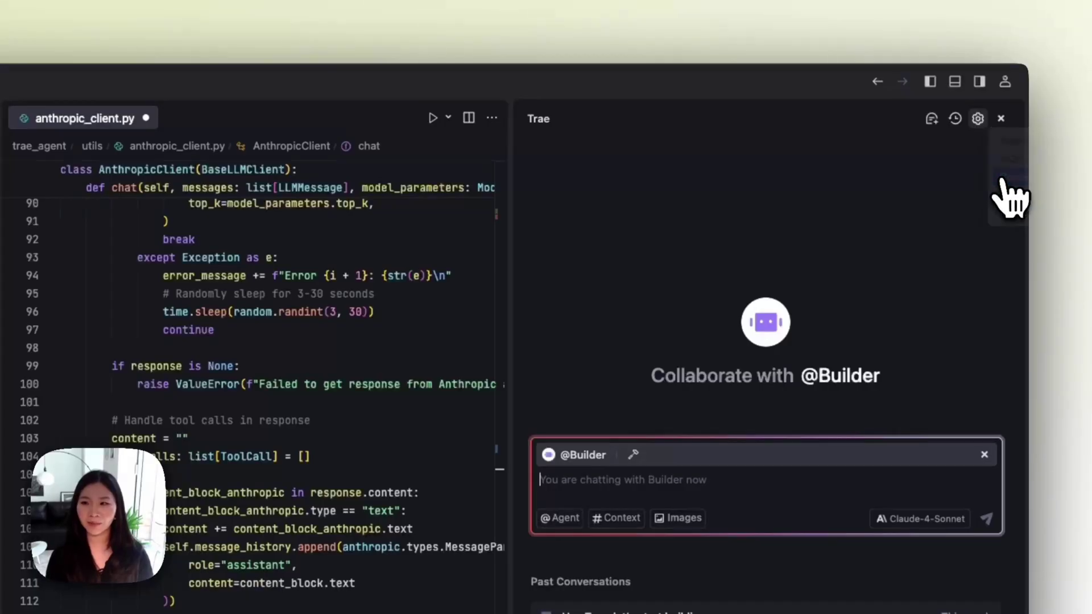
{"action": "left_click", "coordinate": [1011, 196]}
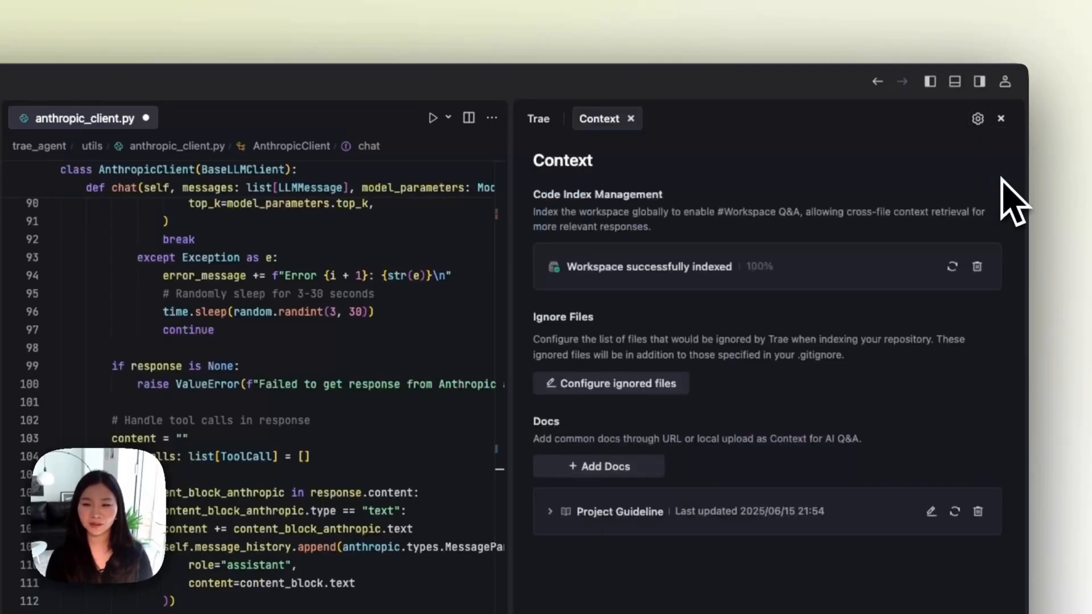
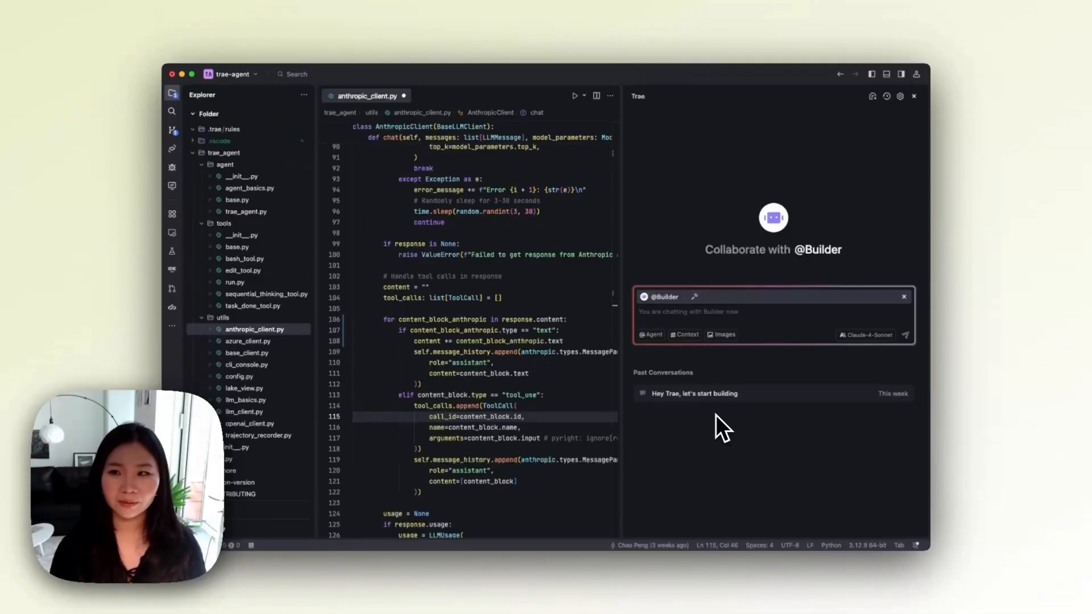
- Browse the AI settings, viewing the Rules page and then the MCP servers list
{"action": "left_click", "coordinate": [899, 96]}
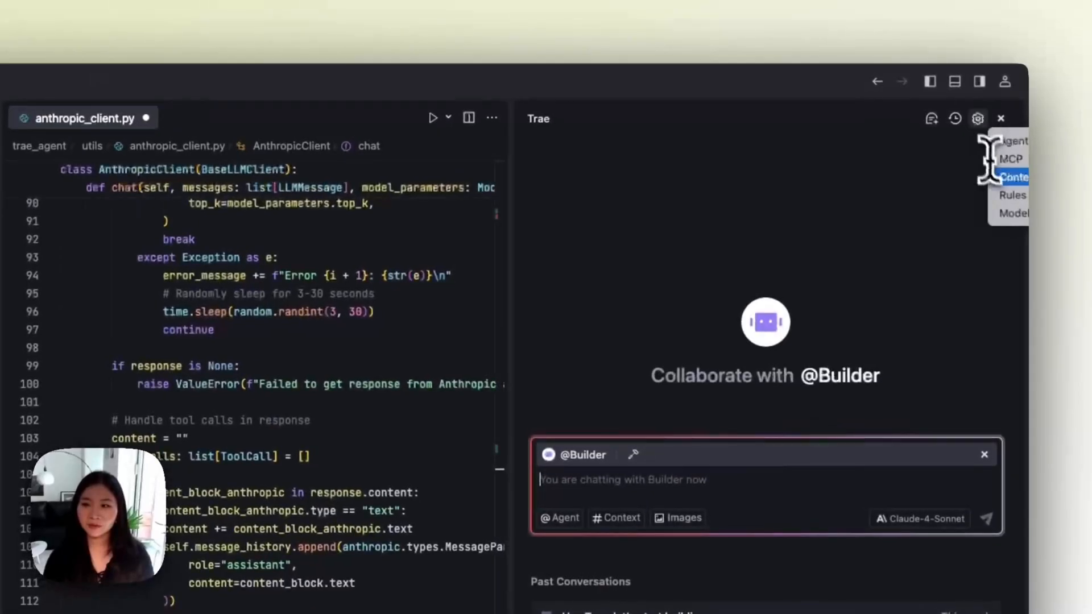
{"action": "left_click", "coordinate": [1011, 197]}
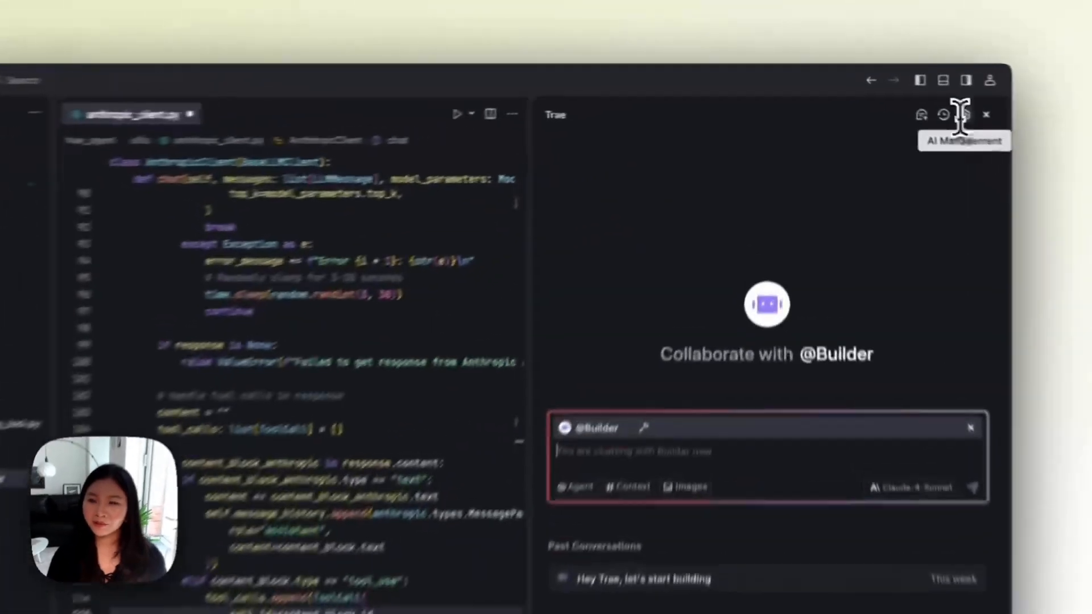
{"action": "left_click", "coordinate": [899, 97]}
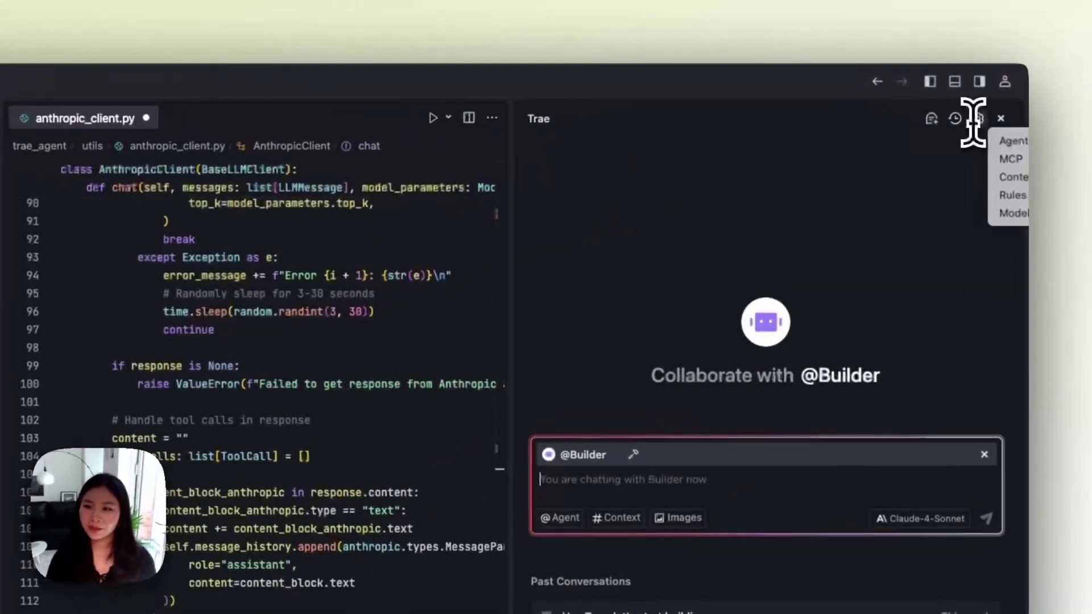
{"action": "left_click", "coordinate": [1011, 160]}
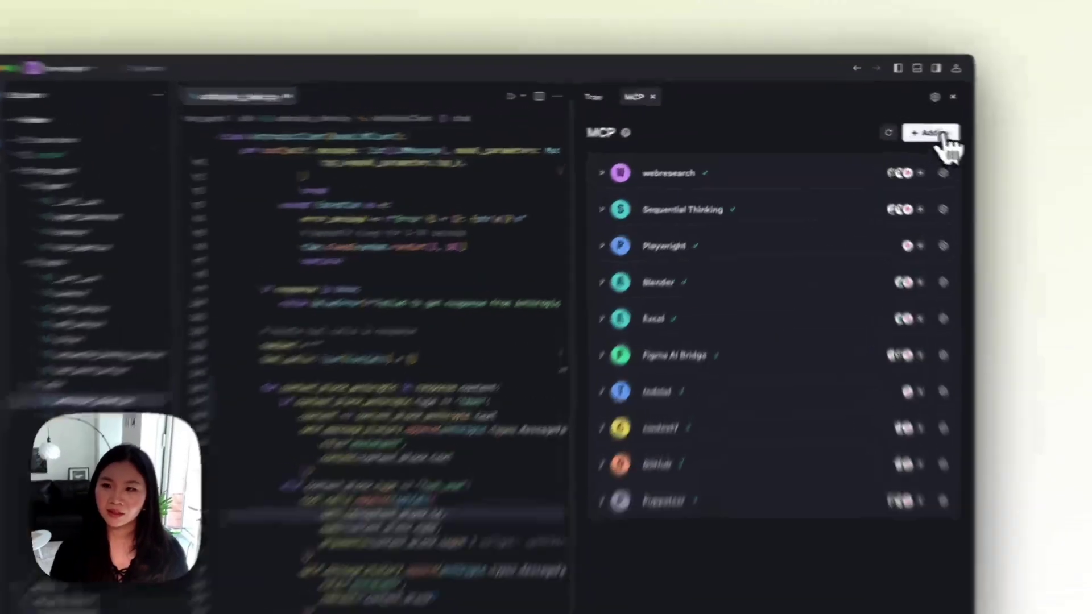
- Explore adding an MCP server: start a manual configuration, cancel it, then browse the marketplace
{"action": "left_click", "coordinate": [895, 123]}
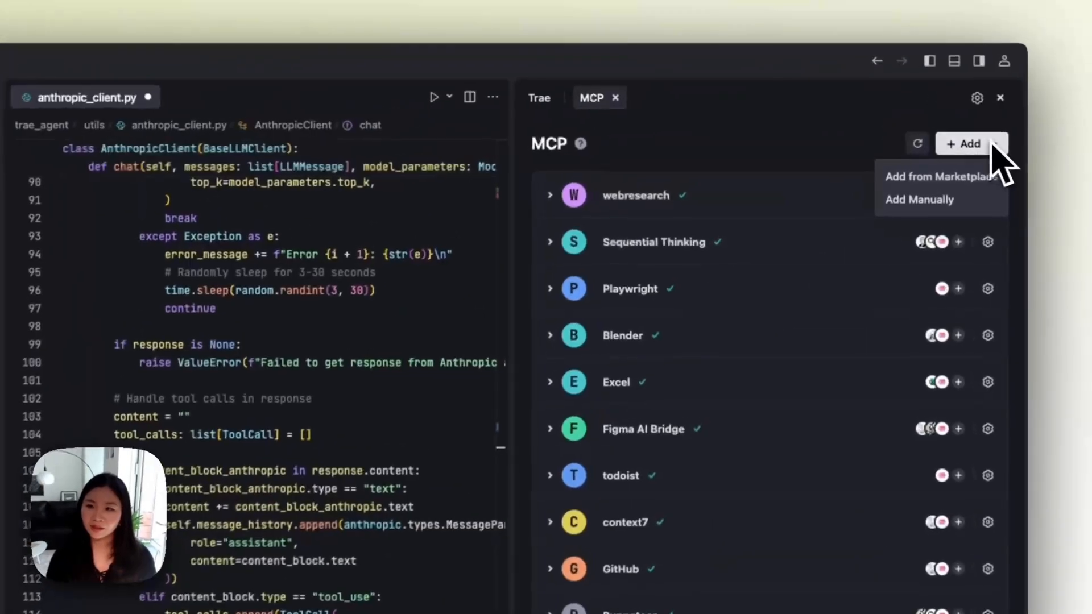
{"action": "left_click", "coordinate": [919, 200]}
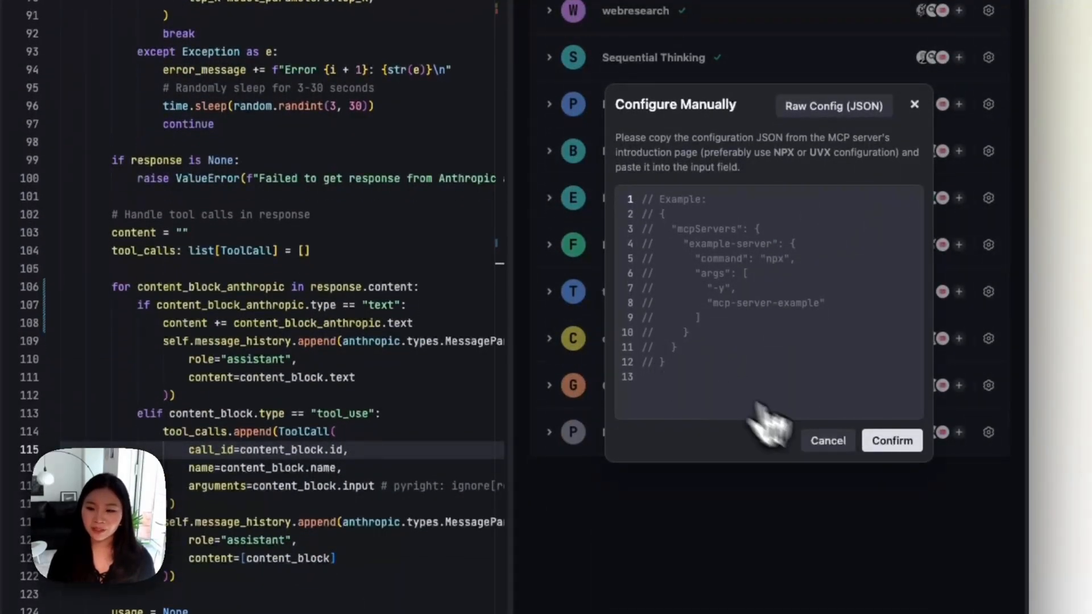
{"action": "left_click", "coordinate": [828, 440]}
{"action": "left_click", "coordinate": [971, 161]}
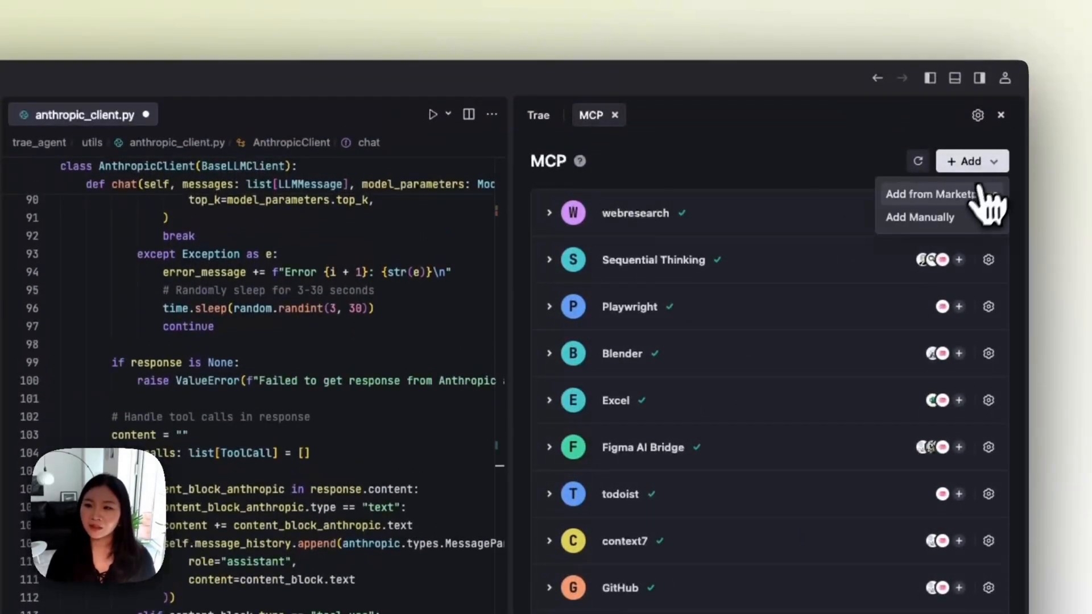
{"action": "left_click", "coordinate": [938, 194]}
{"action": "mouse_move", "coordinate": [733, 416]}
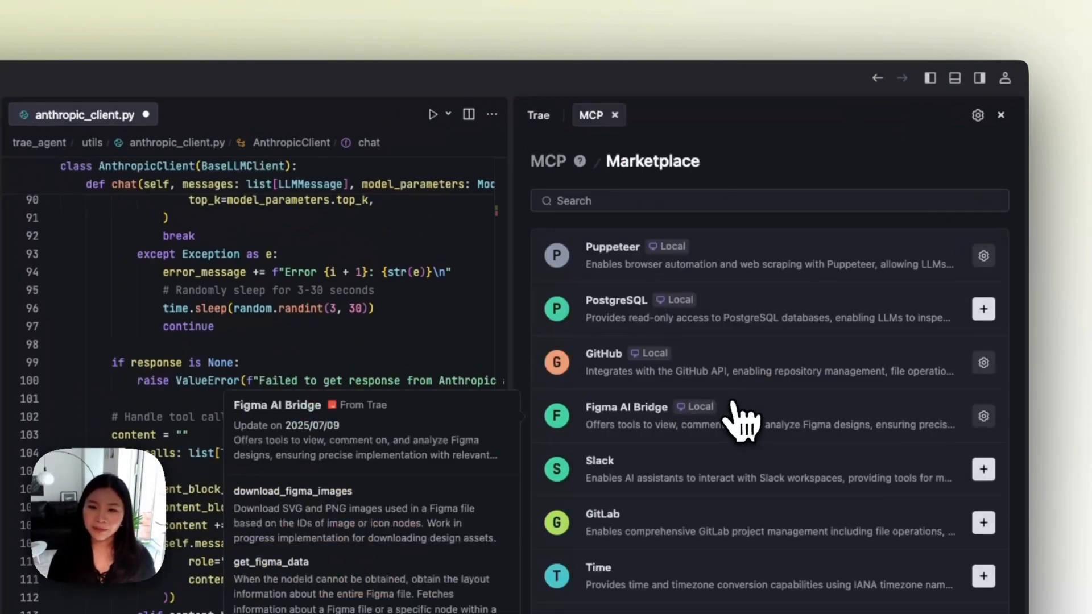
{"action": "scroll", "coordinate": [742, 418], "scroll_direction": "down", "scroll_amount": 2}
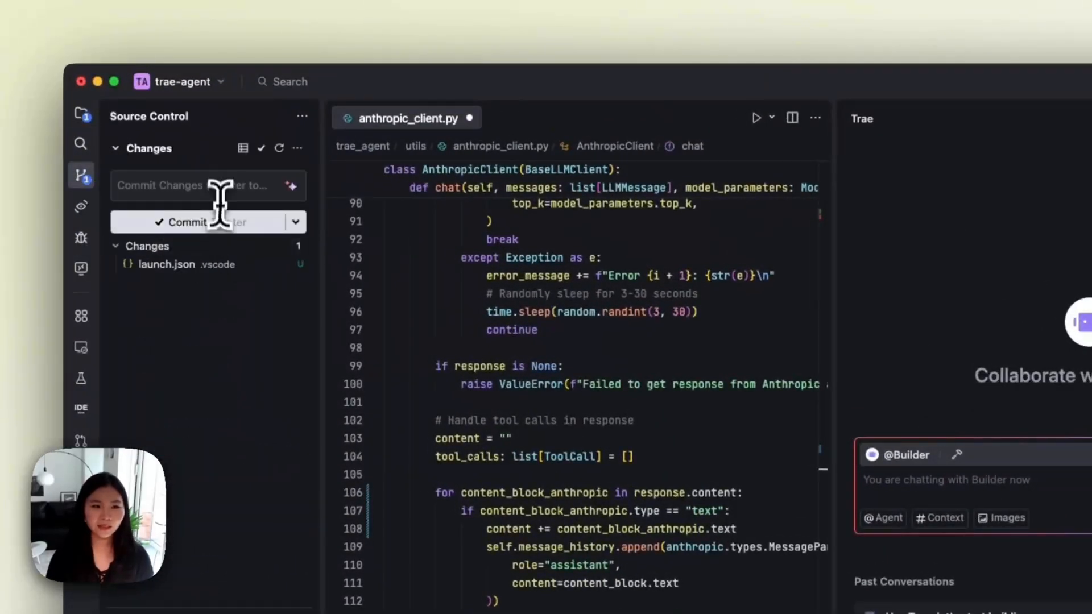
- Have AI generate a commit message for the pending launch.json change
{"action": "left_click", "coordinate": [292, 187]}
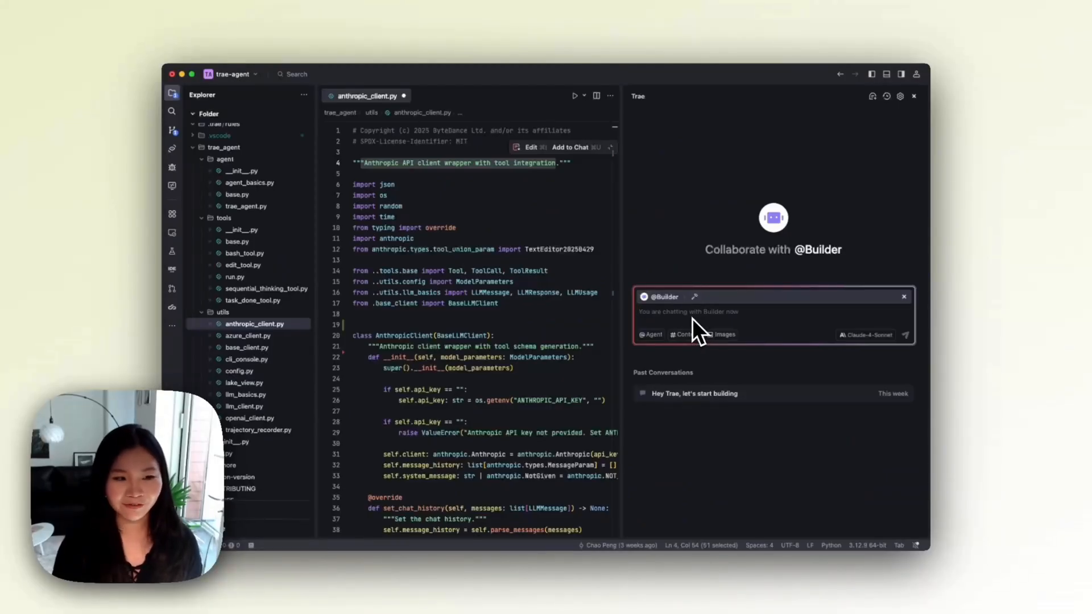
- Ask Builder to 'Add an Grok API client wrapper with tool integration'
{"action": "left_click", "coordinate": [692, 313]}
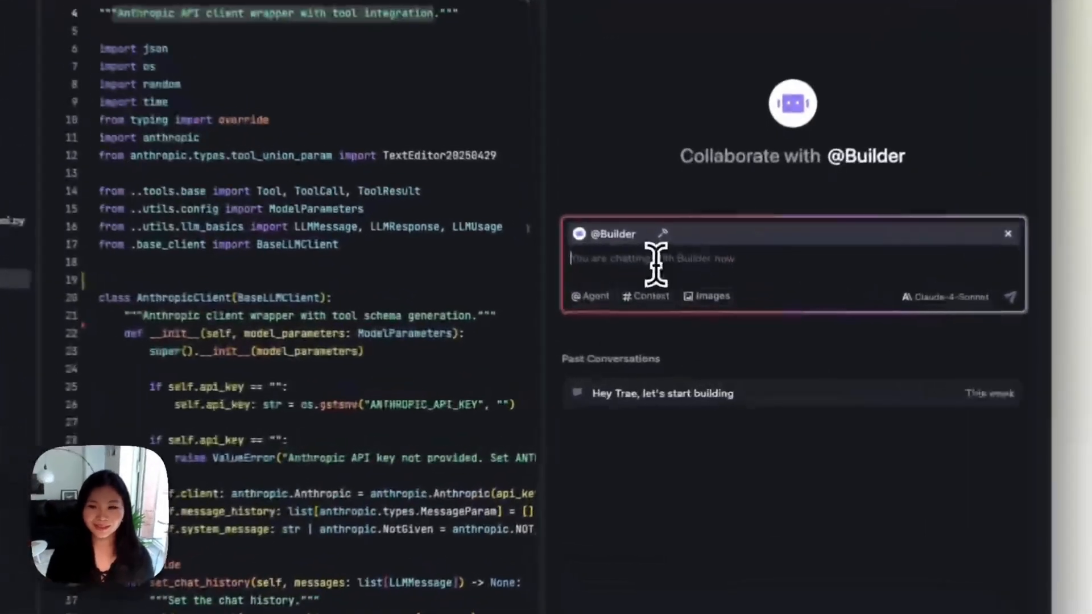
{"action": "type", "text": "Add an Grok API client wrapper with tool integration"}
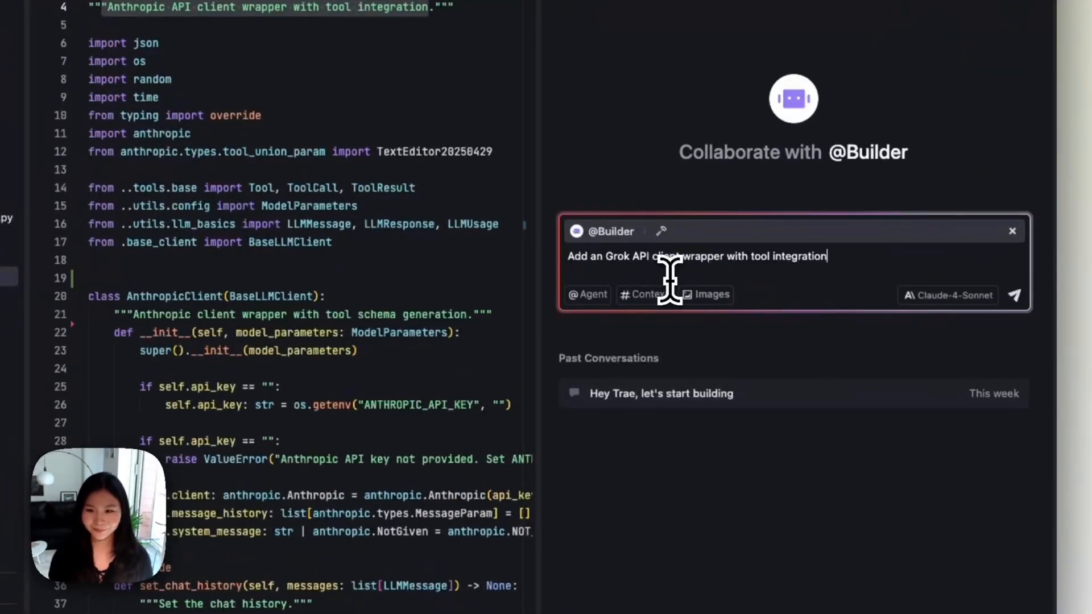
{"action": "key", "text": "Return"}
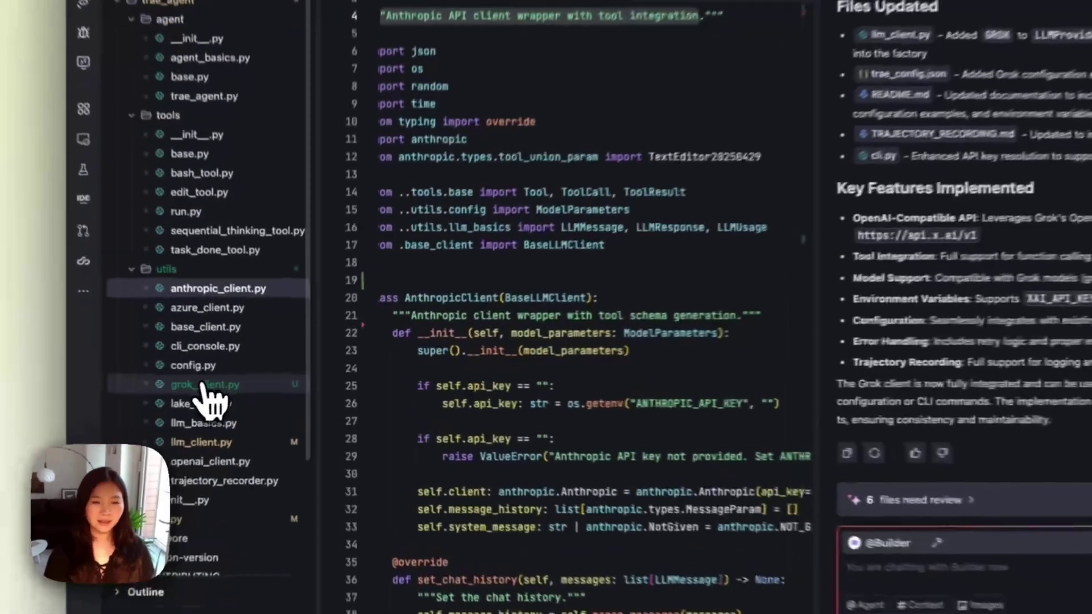
- Review the generated grok_client.py and accept all of Builder's file changes
{"action": "left_click", "coordinate": [207, 385]}
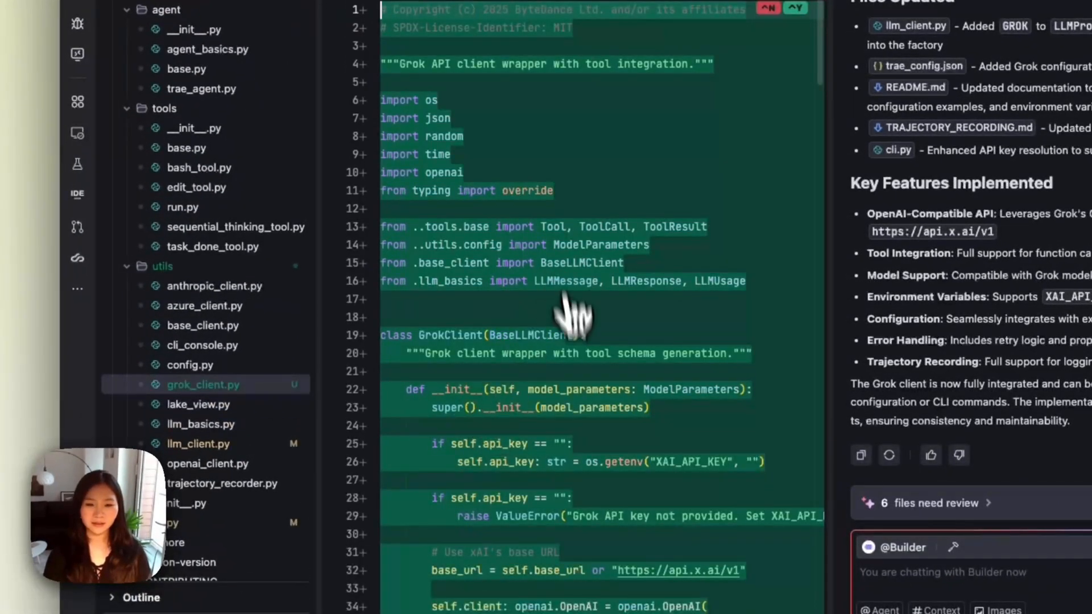
{"action": "scroll", "coordinate": [570, 445], "scroll_direction": "down", "scroll_amount": 2}
{"action": "scroll", "coordinate": [570, 443], "scroll_direction": "down", "scroll_amount": 10}
{"action": "scroll", "coordinate": [570, 444], "scroll_direction": "down", "scroll_amount": 10}
{"action": "scroll", "coordinate": [570, 444], "scroll_direction": "down", "scroll_amount": 10}
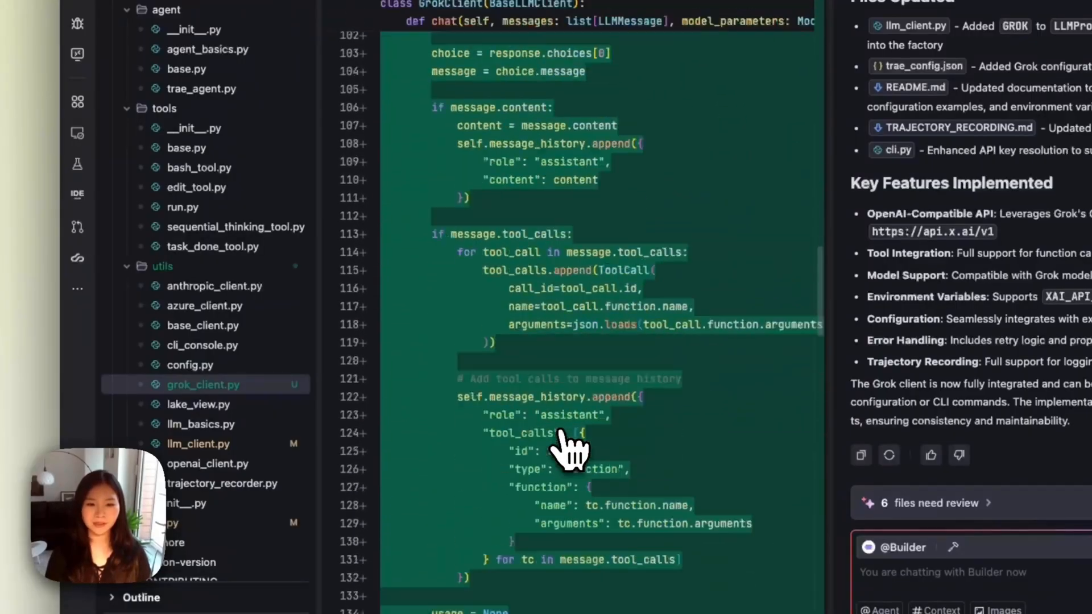
{"action": "scroll", "coordinate": [570, 443], "scroll_direction": "down", "scroll_amount": 10}
{"action": "scroll", "coordinate": [571, 444], "scroll_direction": "down", "scroll_amount": 5}
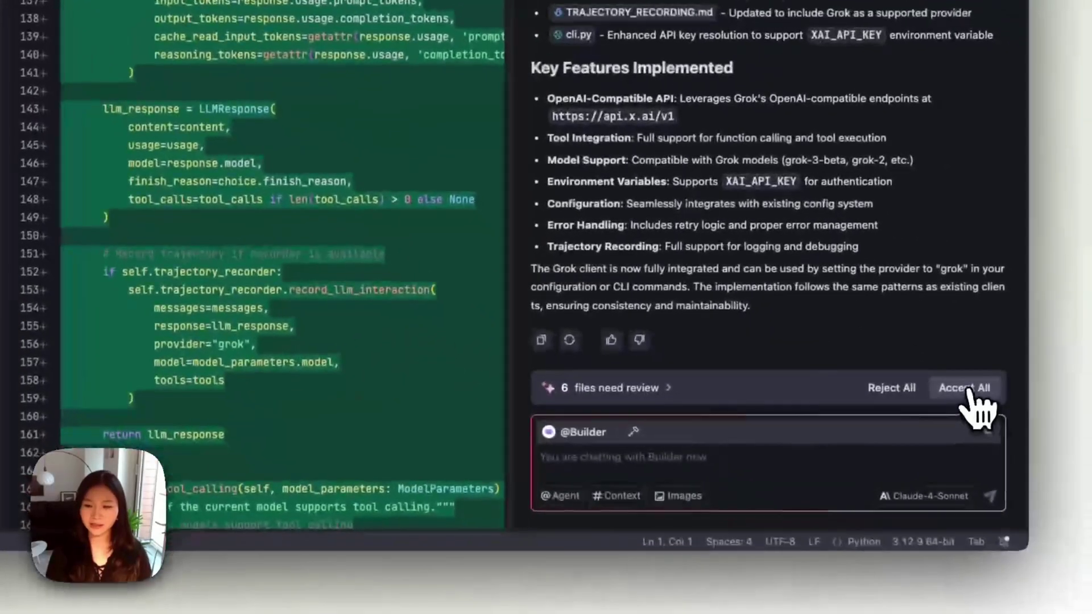
{"action": "left_click", "coordinate": [994, 408]}
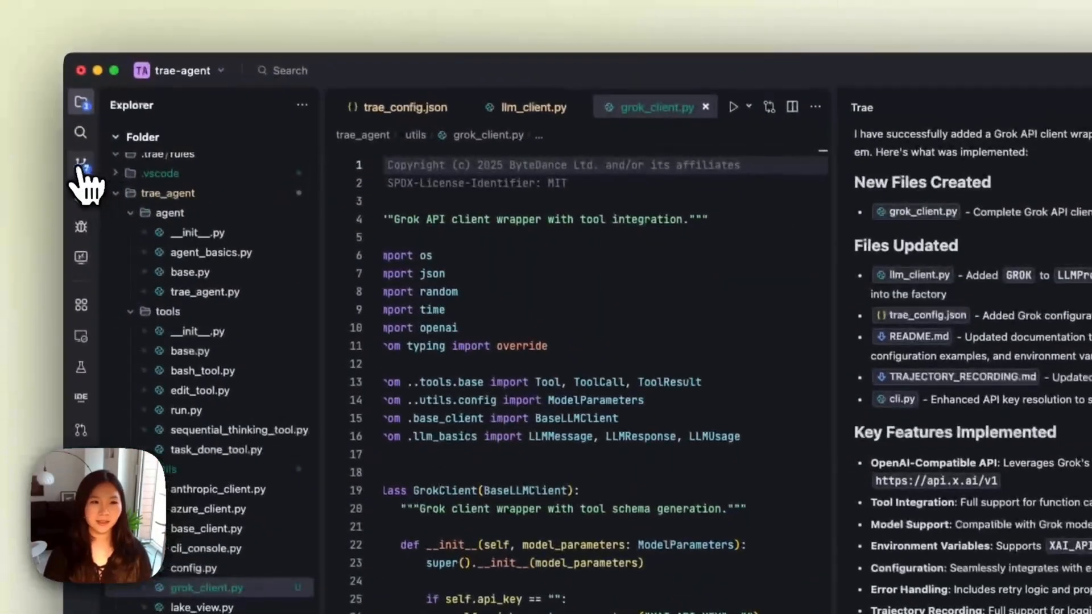
- Generate an AI commit message for the seven Grok integration changes in Source Control
{"action": "left_click", "coordinate": [82, 165]}
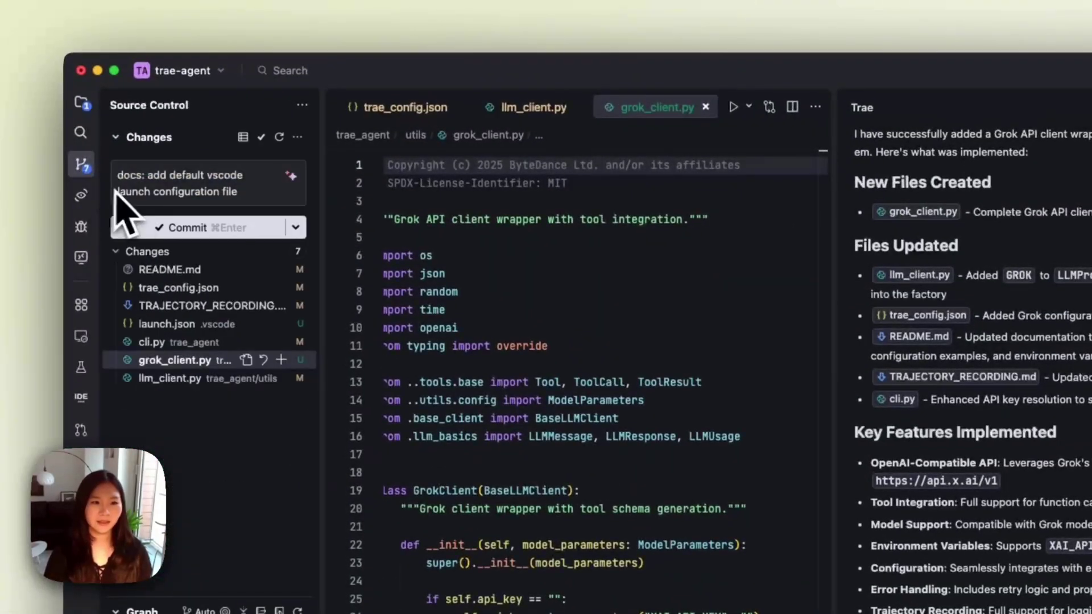
{"action": "left_click", "coordinate": [292, 177]}
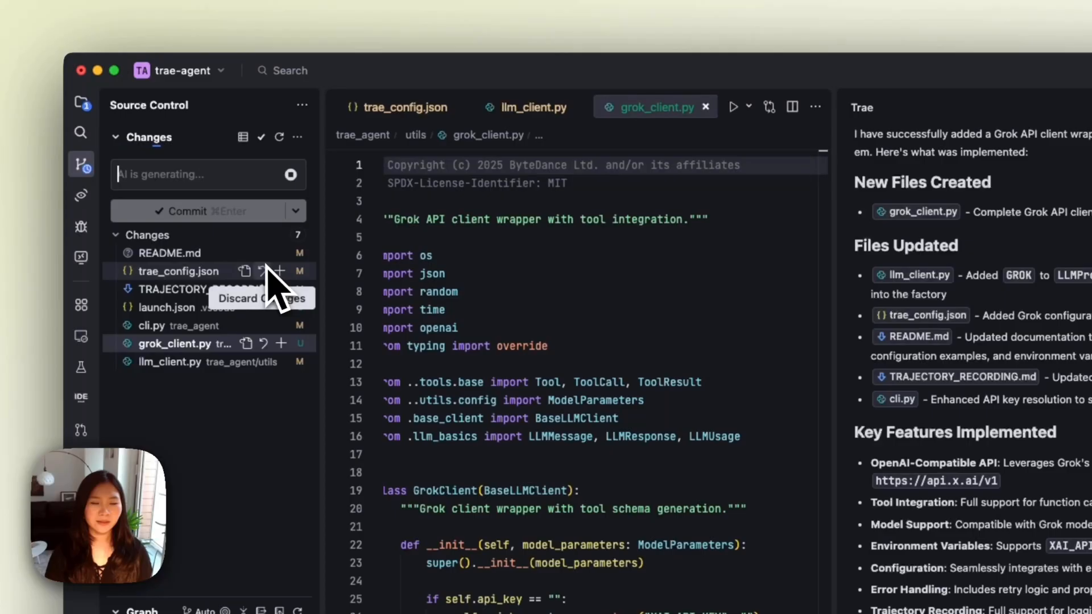